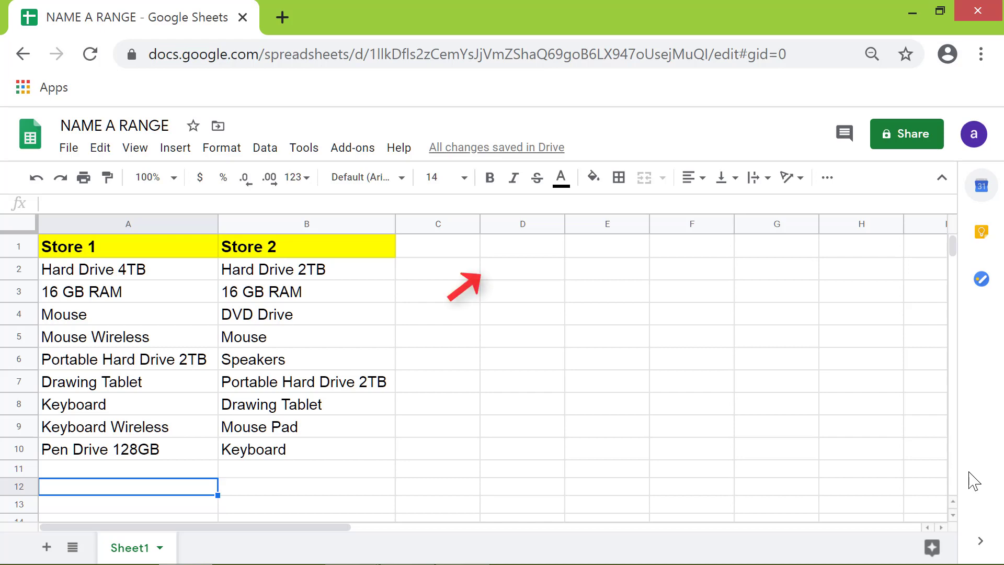
- Enter the formula =COUNTIF(A2:A10,B2) in cell D2 to check the first Store 2 item against the Store 1 list
click(532, 278)
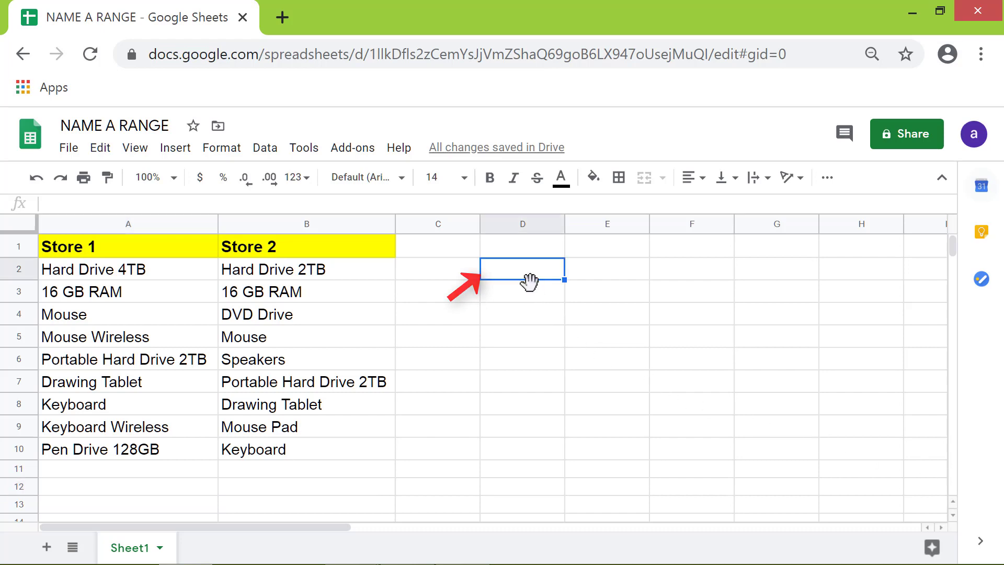
text(=countif)
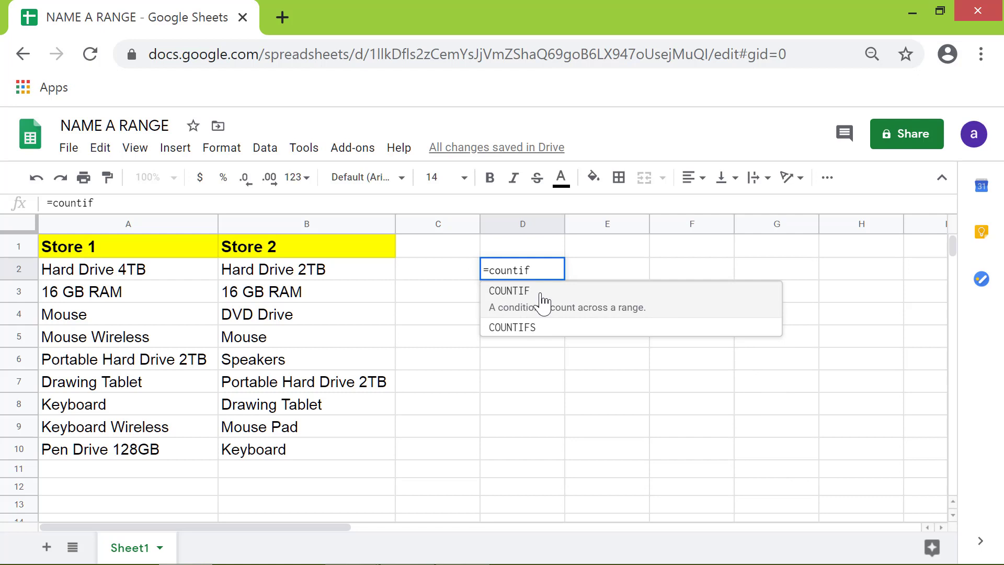
click(542, 302)
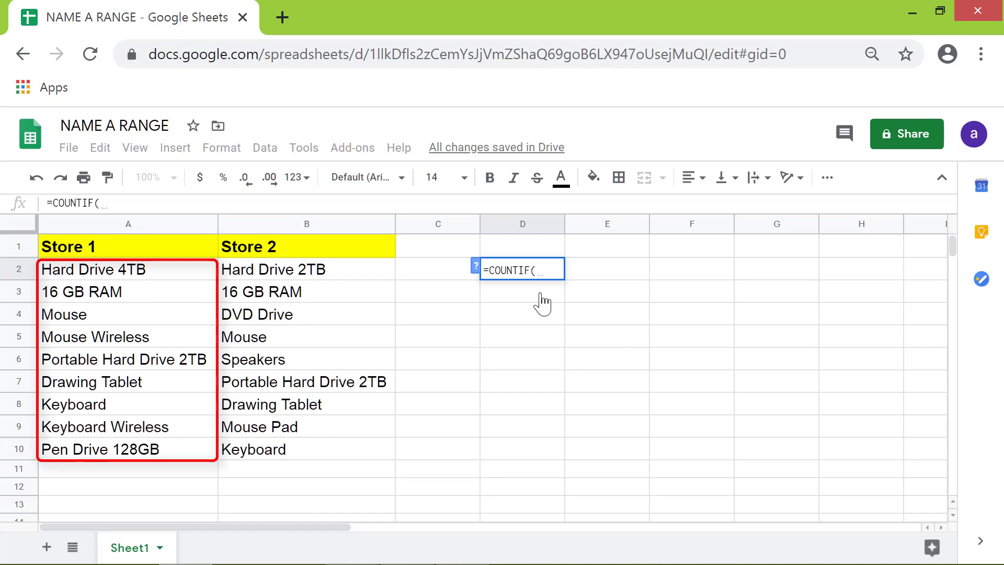
click(160, 277)
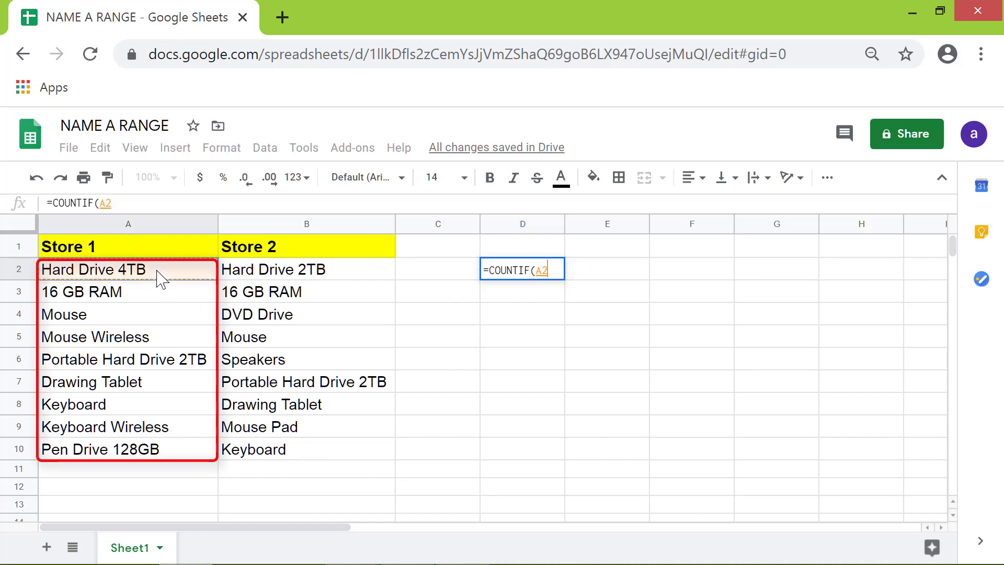
shift+click(168, 453)
text(,)
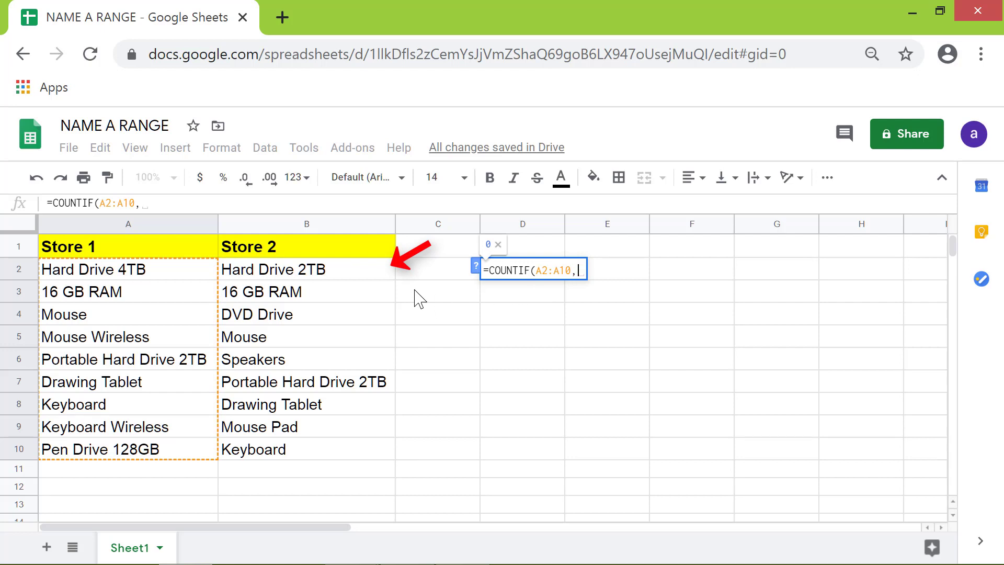
click(333, 272)
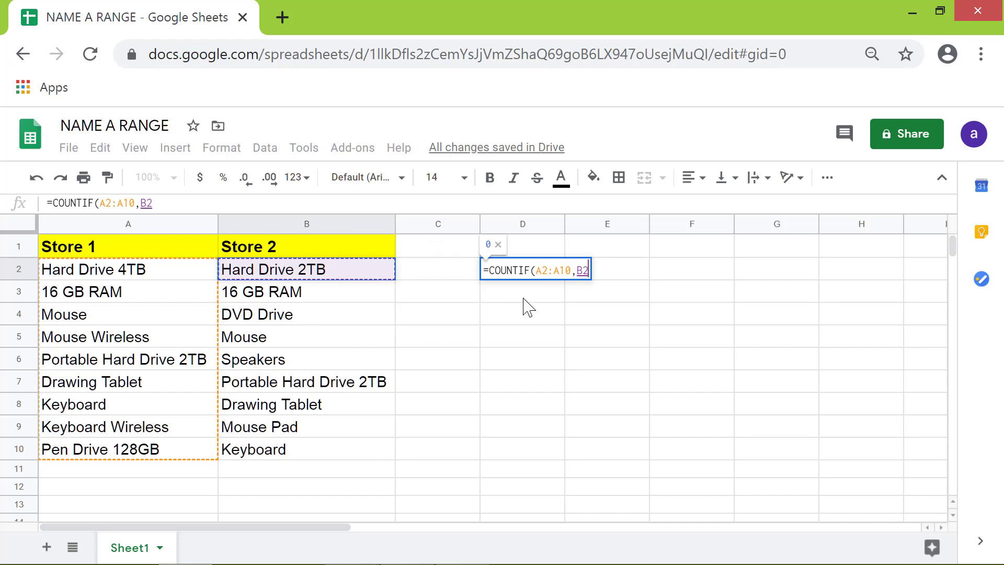
key(Return)
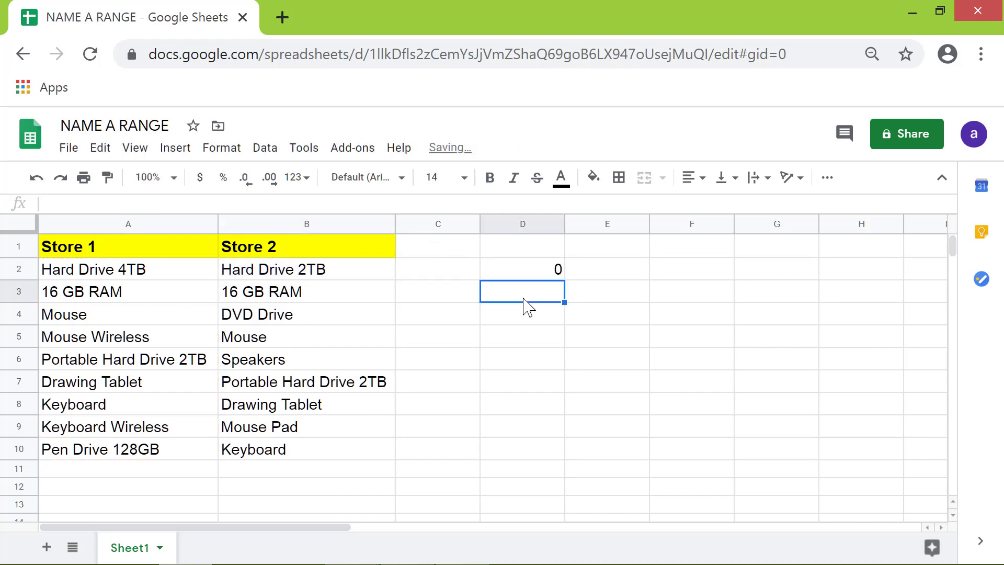
- Fill the COUNTIF formula from D2 down through D10 and inspect the copied formula in D5
click(529, 275)
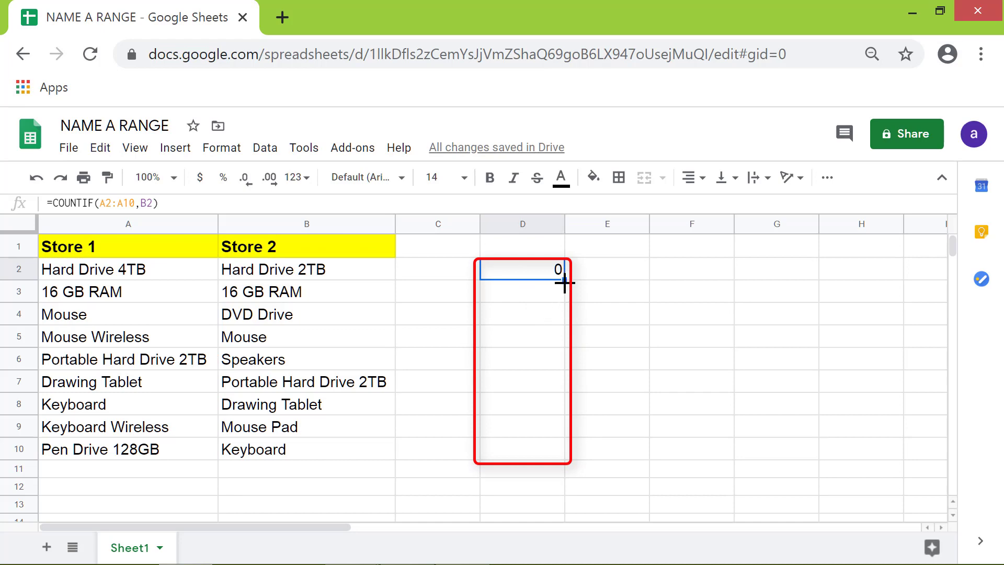
drag(564, 281, 581, 466)
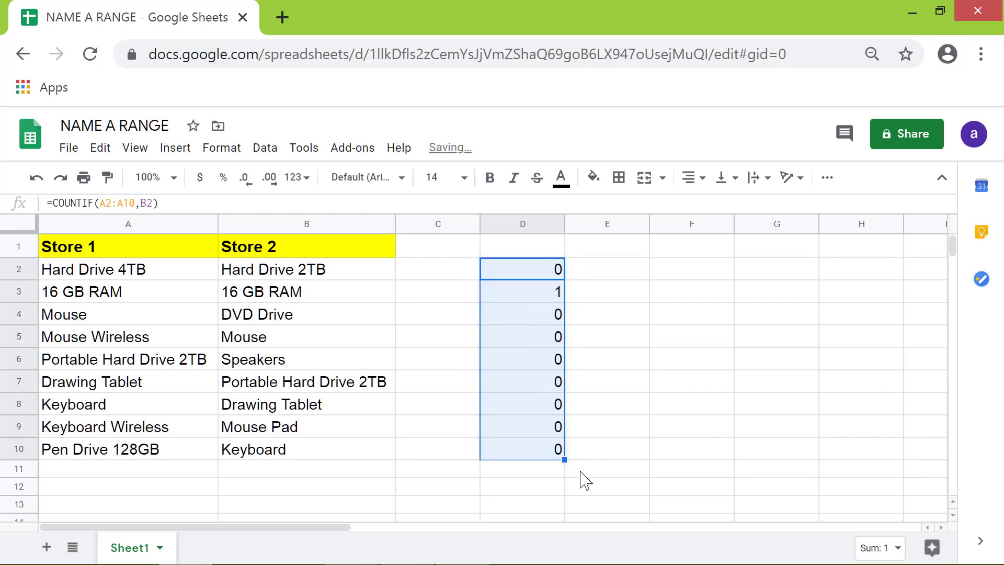
click(581, 472)
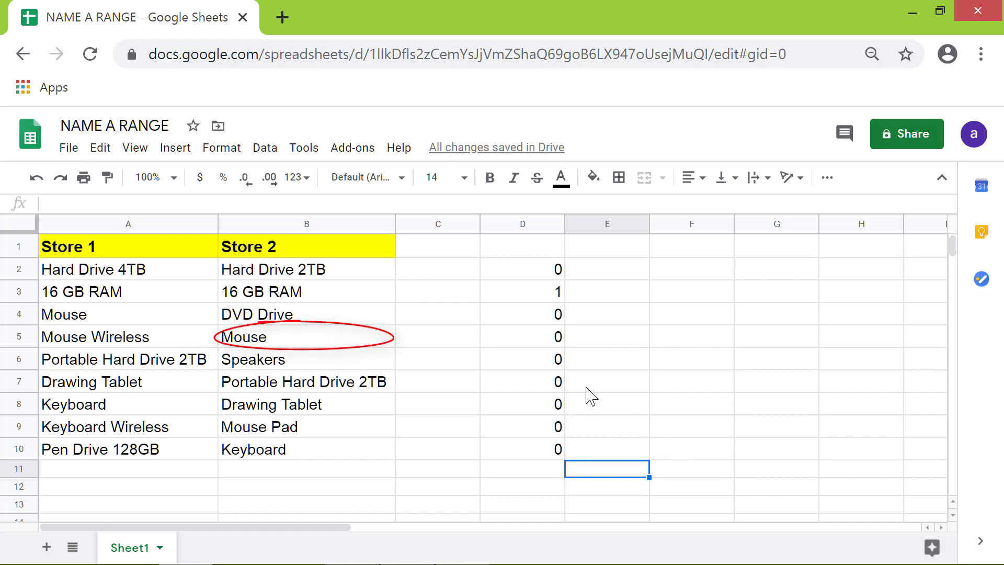
click(544, 337)
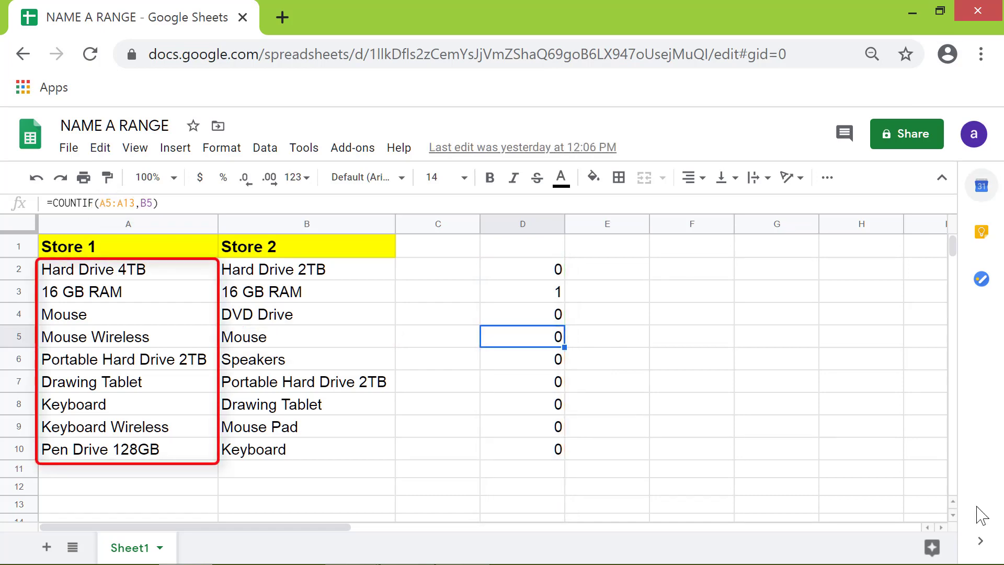
- Define a named range called store1 for the Store 1 items in A2:A10
drag(172, 274, 188, 448)
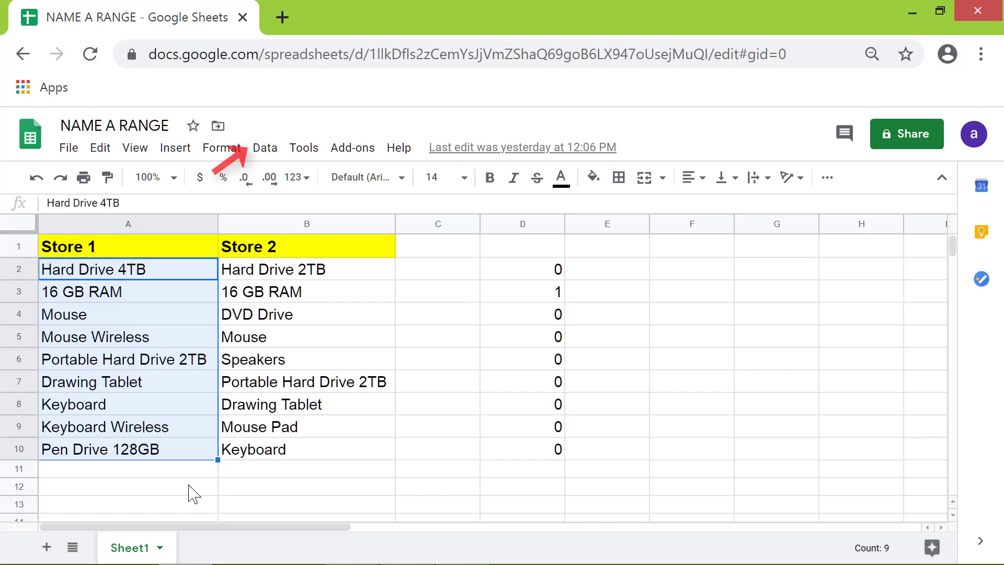
click(275, 149)
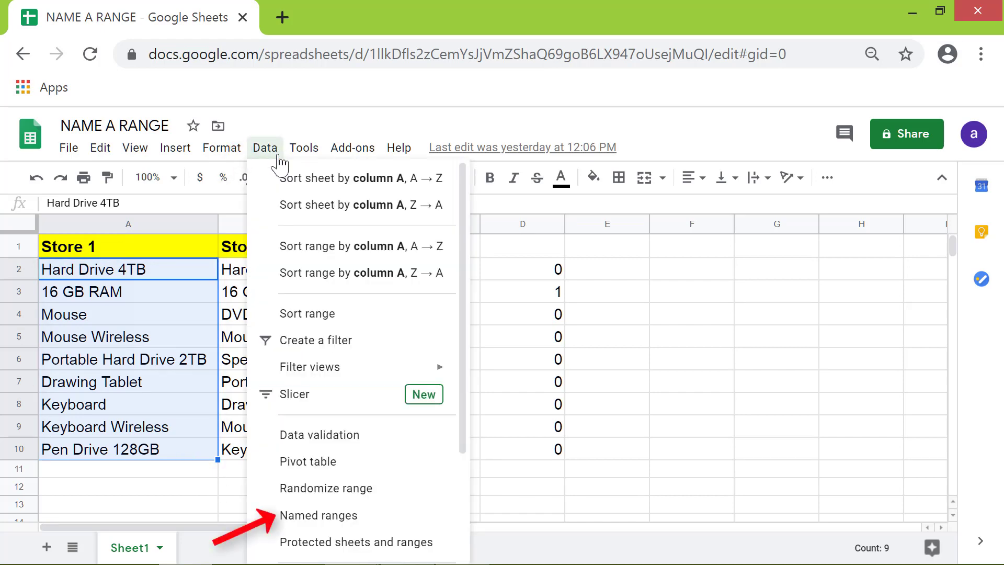
click(340, 518)
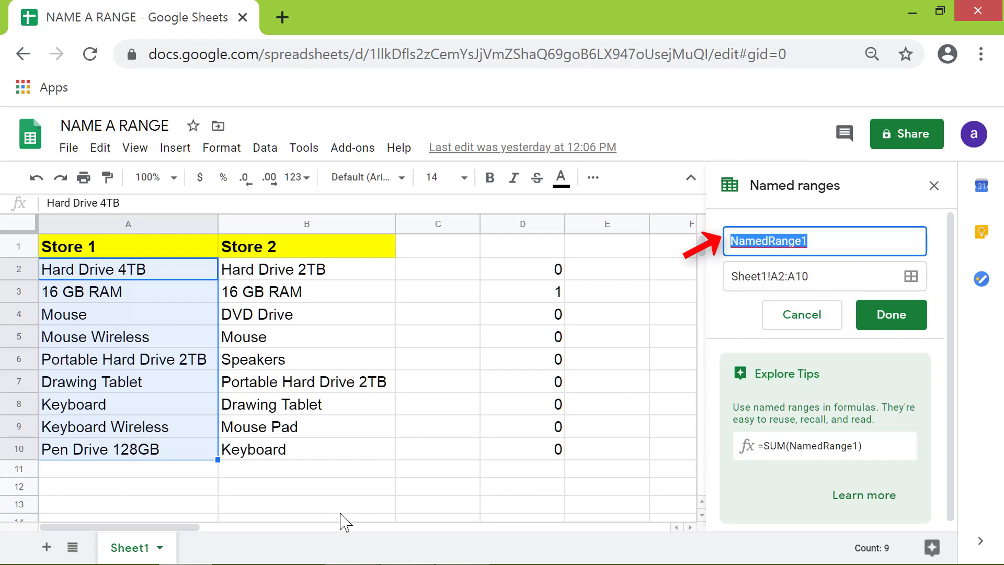
text(store1)
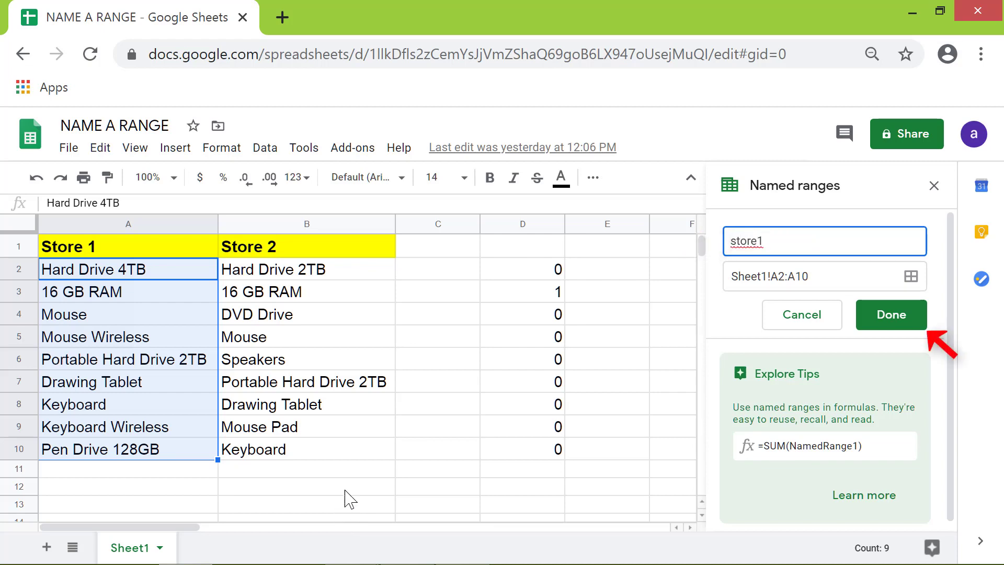
click(883, 318)
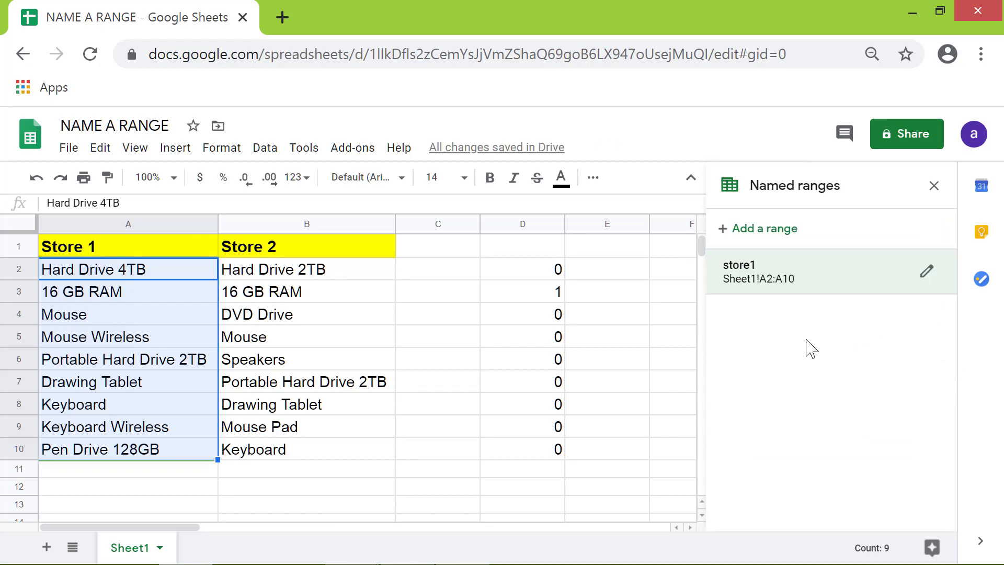
- Enter the formula =COUNTIF(store1,B2) in cell E2, using the named range as the lookup list
click(610, 278)
text(=count)
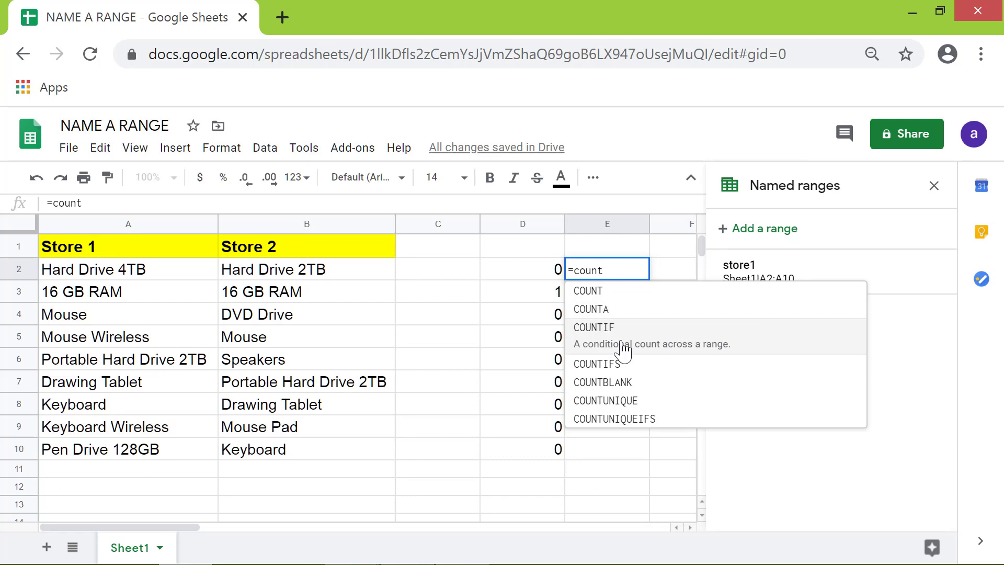
click(623, 345)
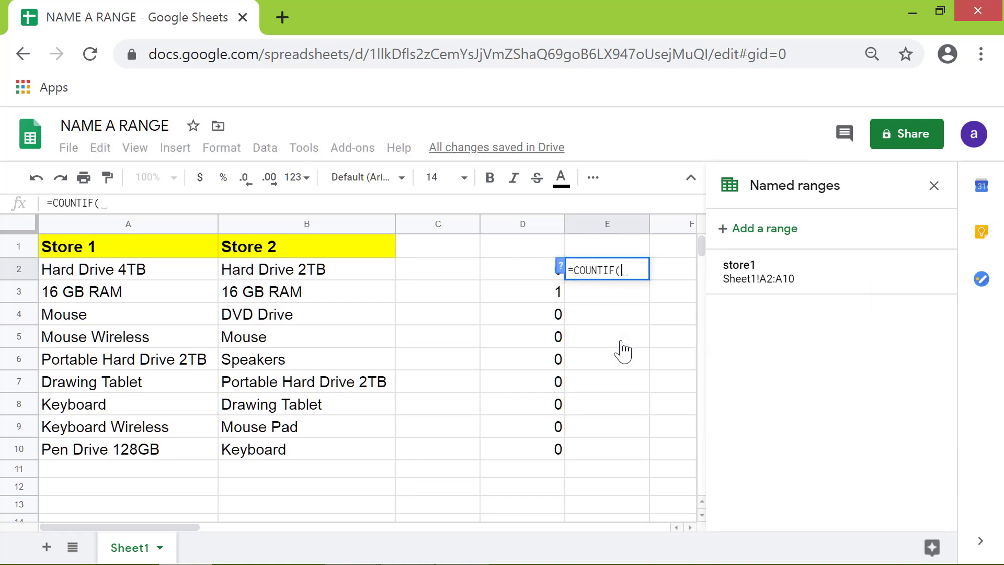
text(st)
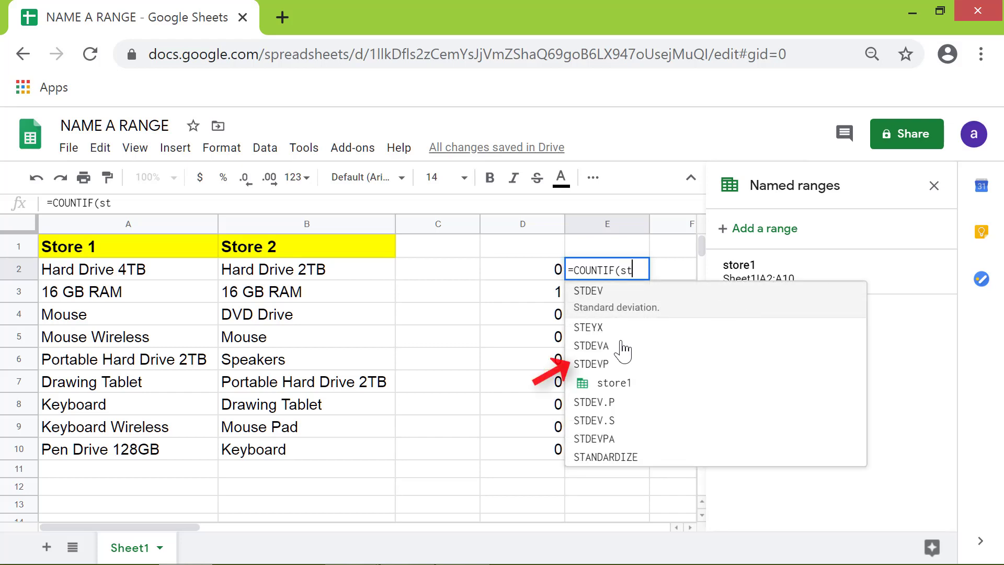
click(623, 382)
text(,)
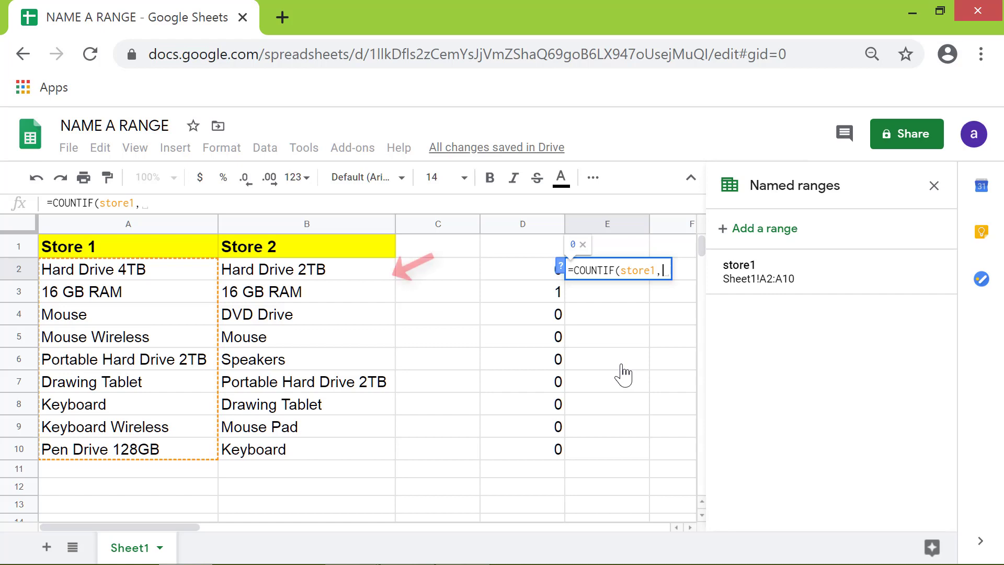
click(364, 279)
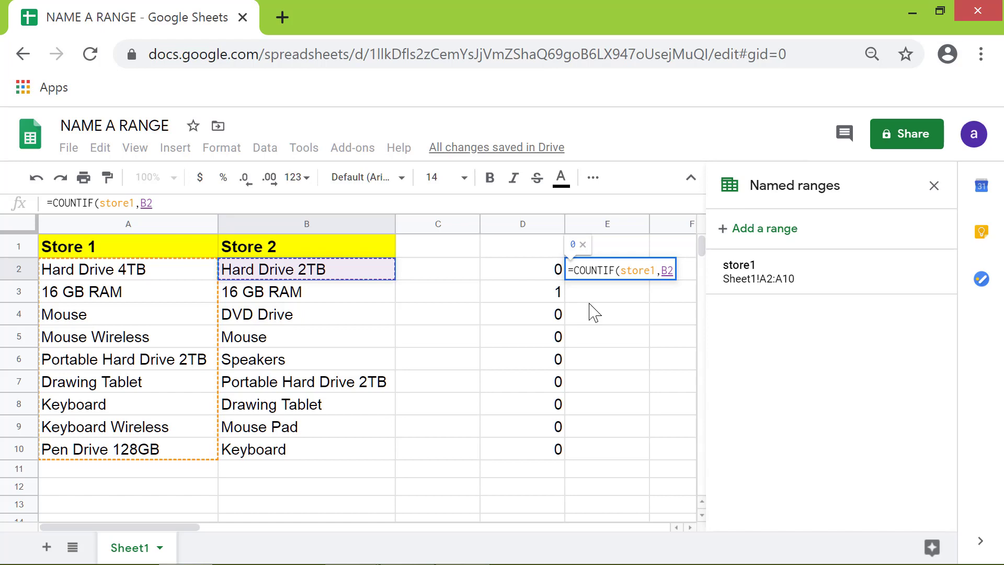
key(Return)
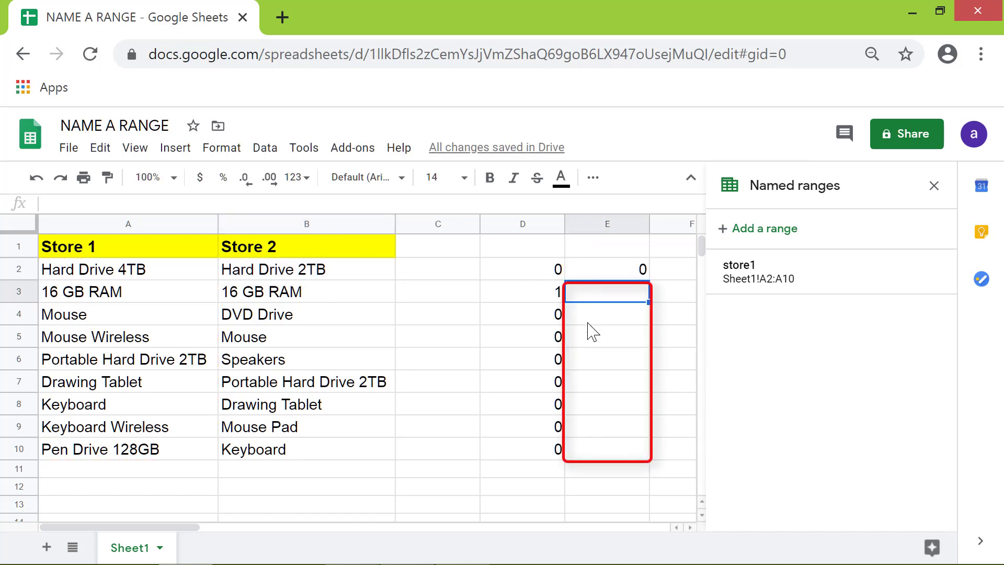
- Fill the store1 COUNTIF formula from E2 down through E10 and close the named ranges list
click(610, 275)
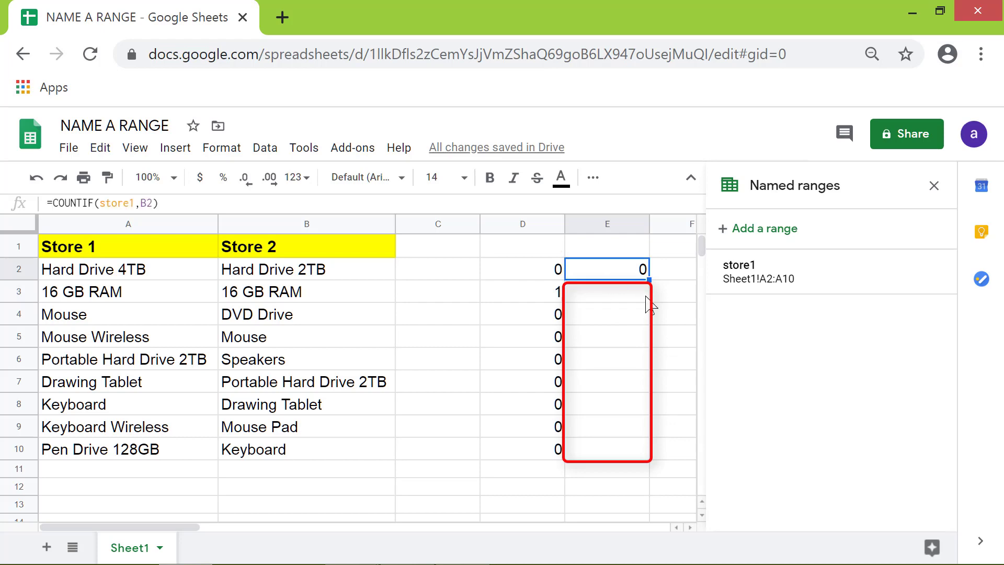
drag(649, 280, 654, 480)
click(659, 473)
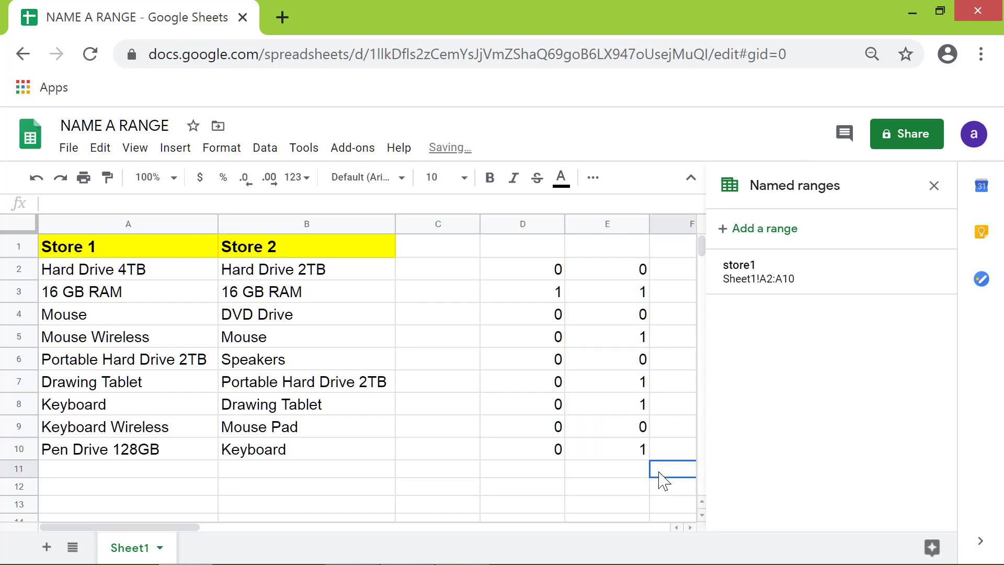
click(934, 185)
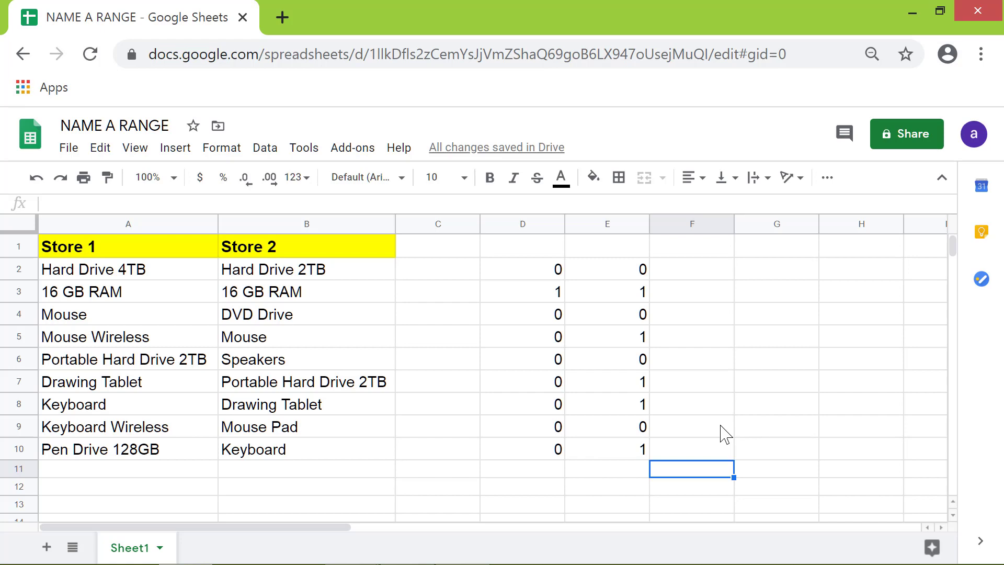
- Enter the heading Stock in G1 and the values 1531, 238, 1777, 897, 543, 569, 788, 1451 and 321 in G2:G10
click(783, 250)
text(Stoc)
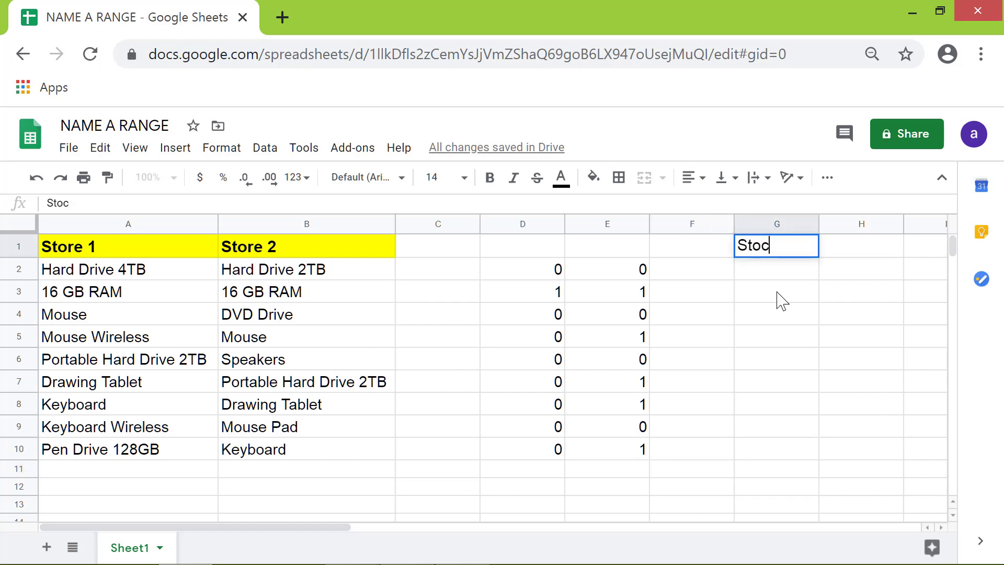
text(k)
key(Return)
text(1531)
key(Return)
text(23)
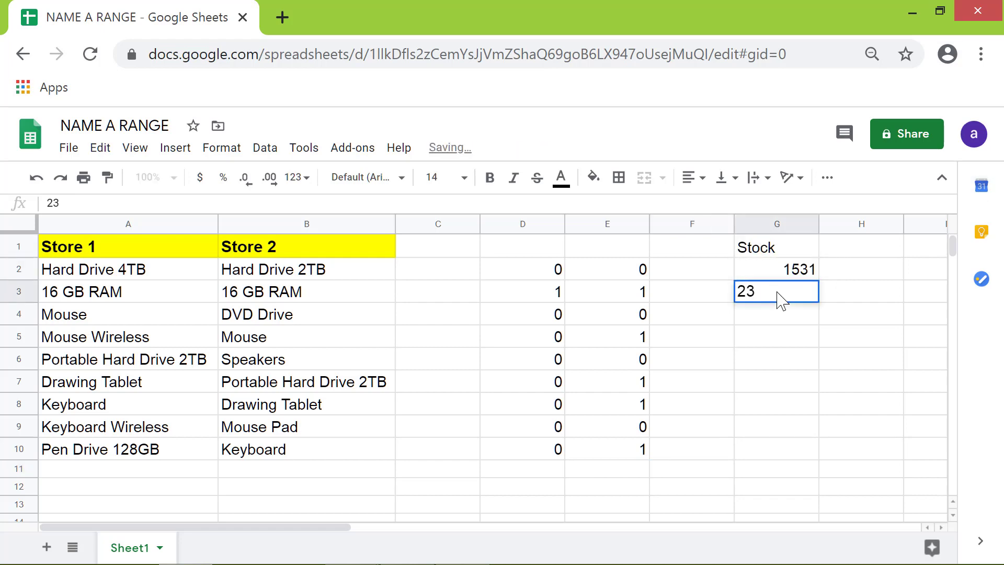
text(8 1777 897 543 5)
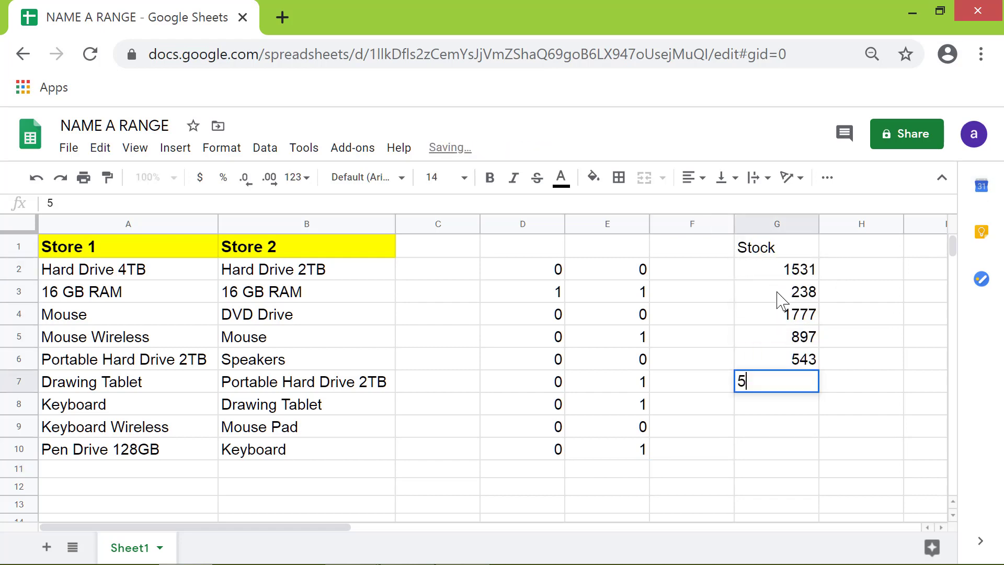
text(69)
key(Return)
text(788)
key(Return)
text(1451)
key(Return)
text(321)
key(Return)
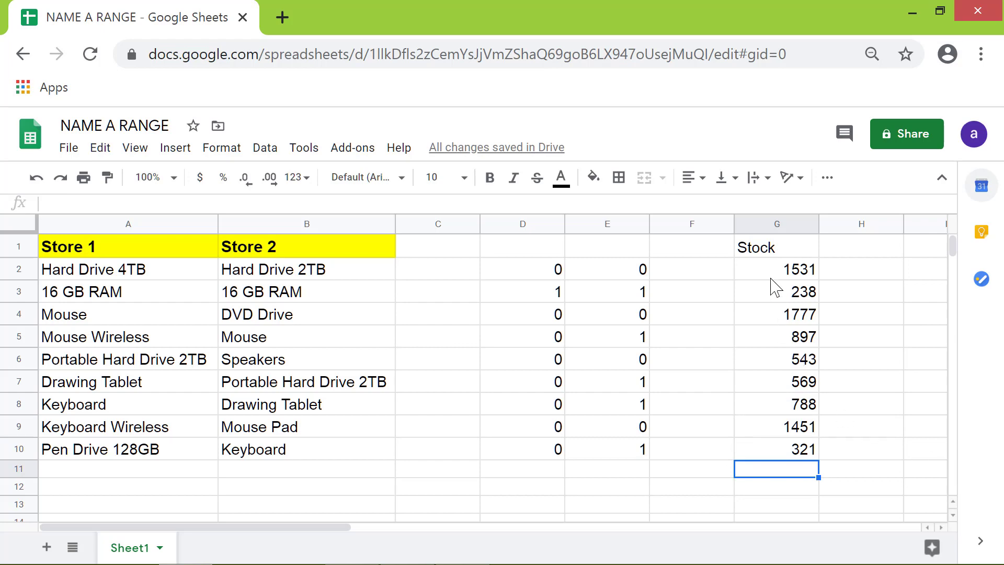
- Define a named range called stock for the whole of column G and close the named ranges list
click(752, 226)
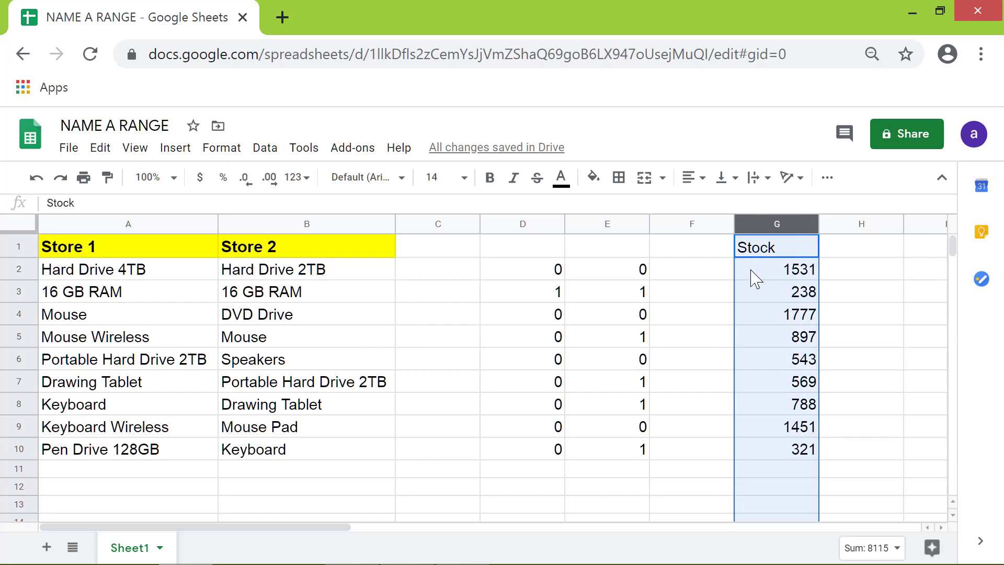
click(276, 155)
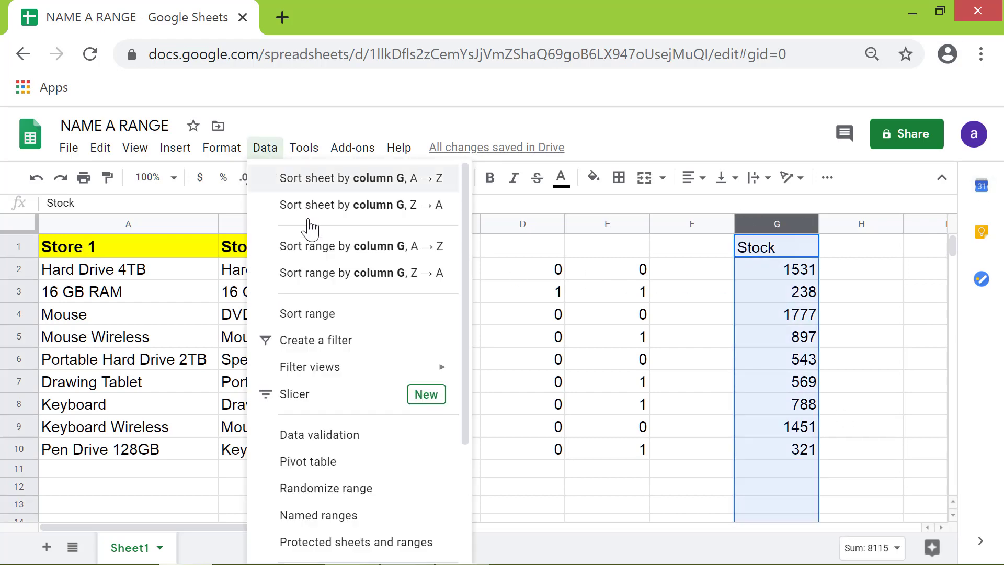
click(383, 517)
text(stock)
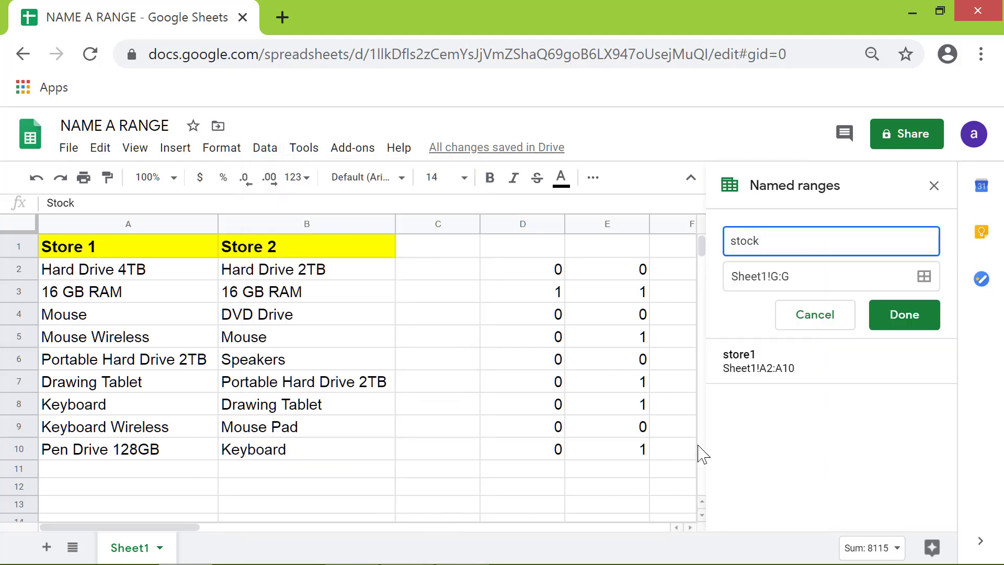
click(898, 318)
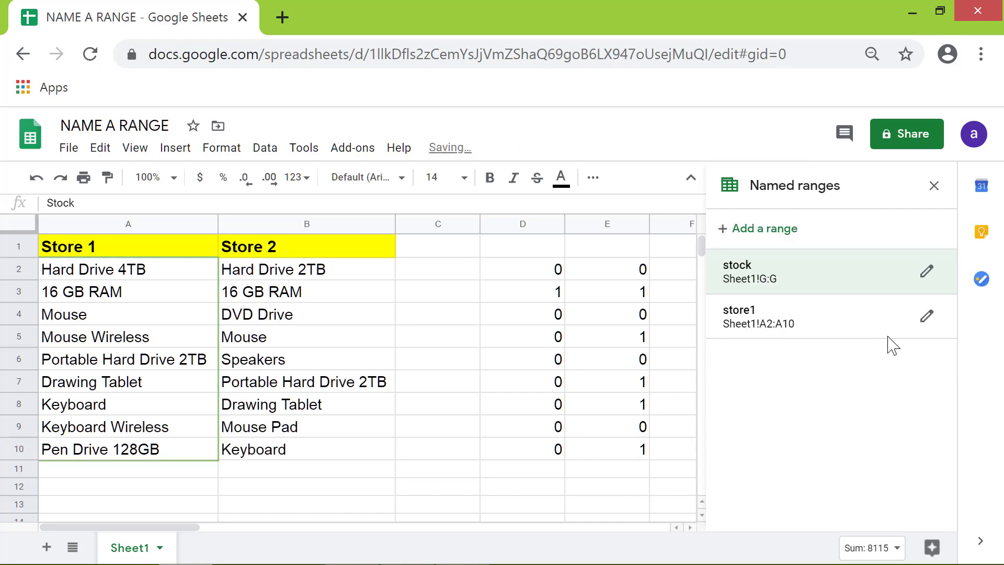
click(934, 186)
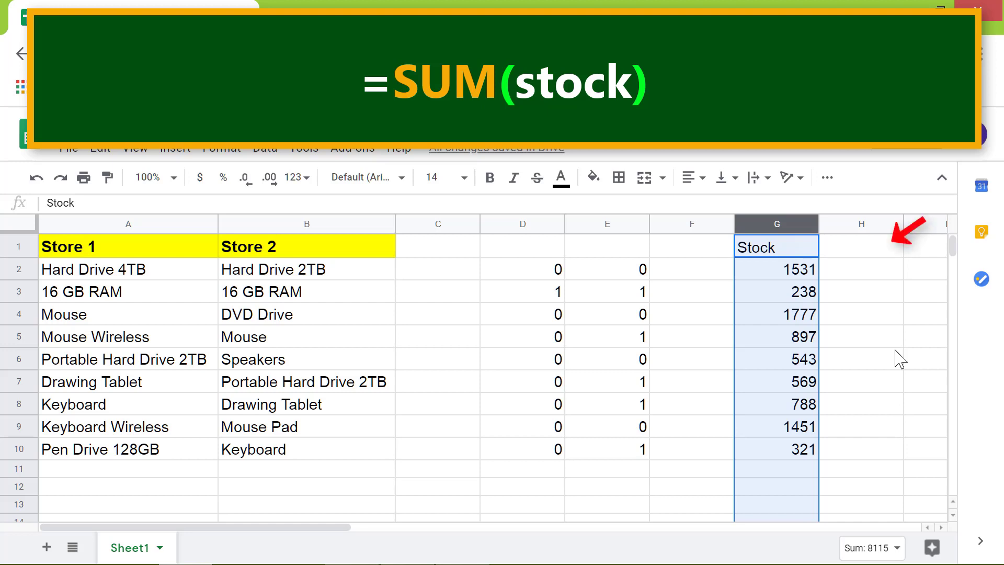
- Enter the formula =SUM(stock) in cell H1 to total the Stock column
click(853, 252)
text(=)
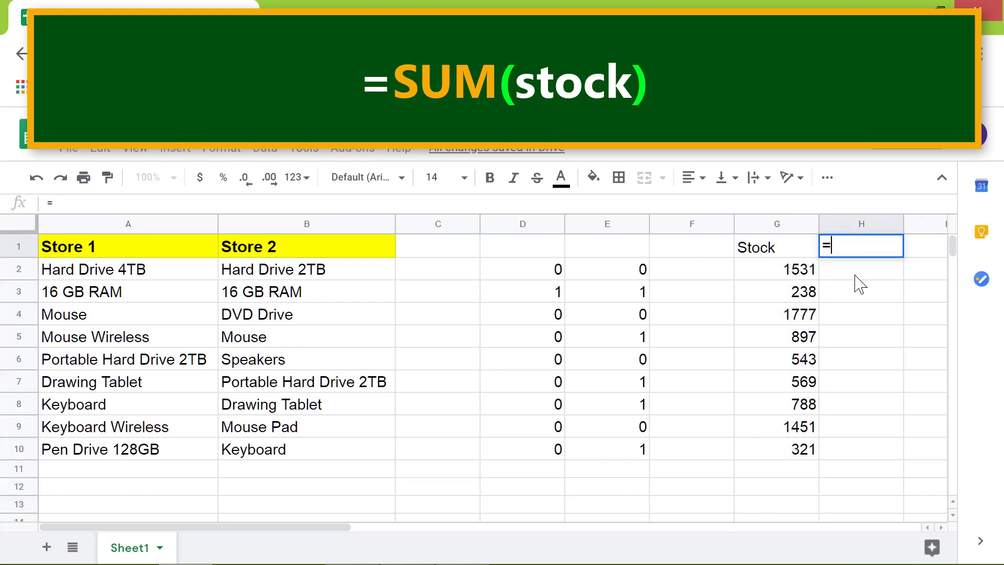
text(sum)
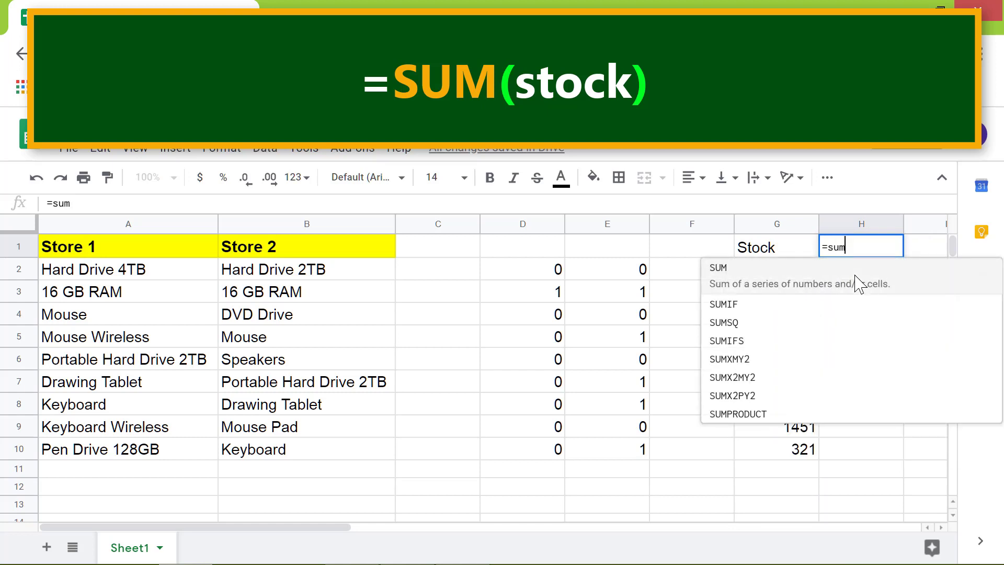
text((s)
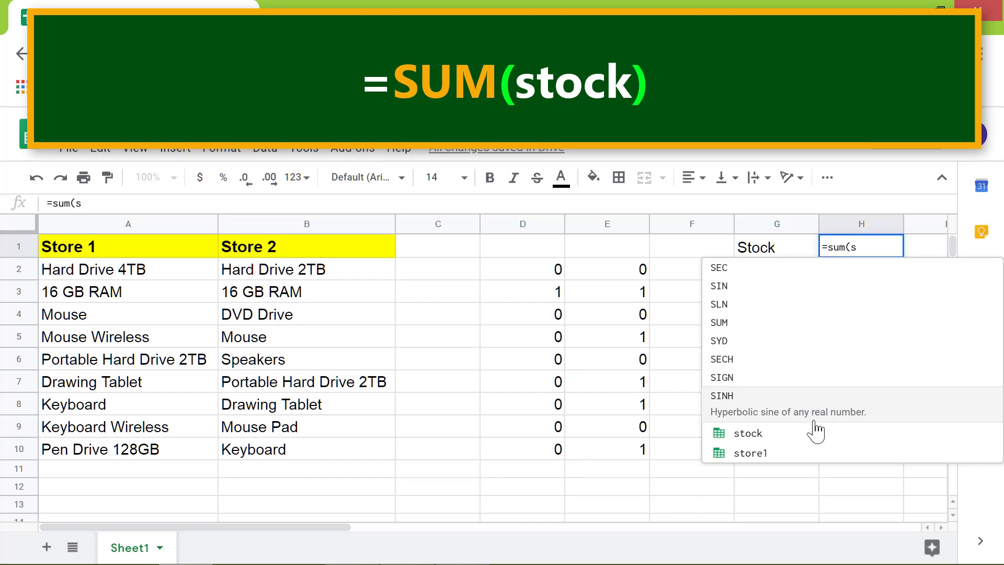
click(816, 423)
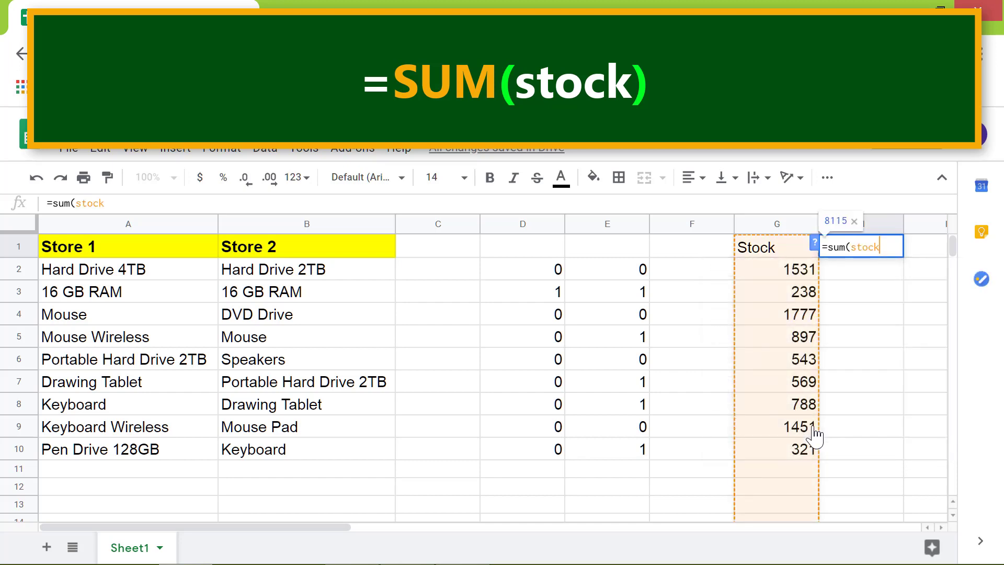
key(Return)
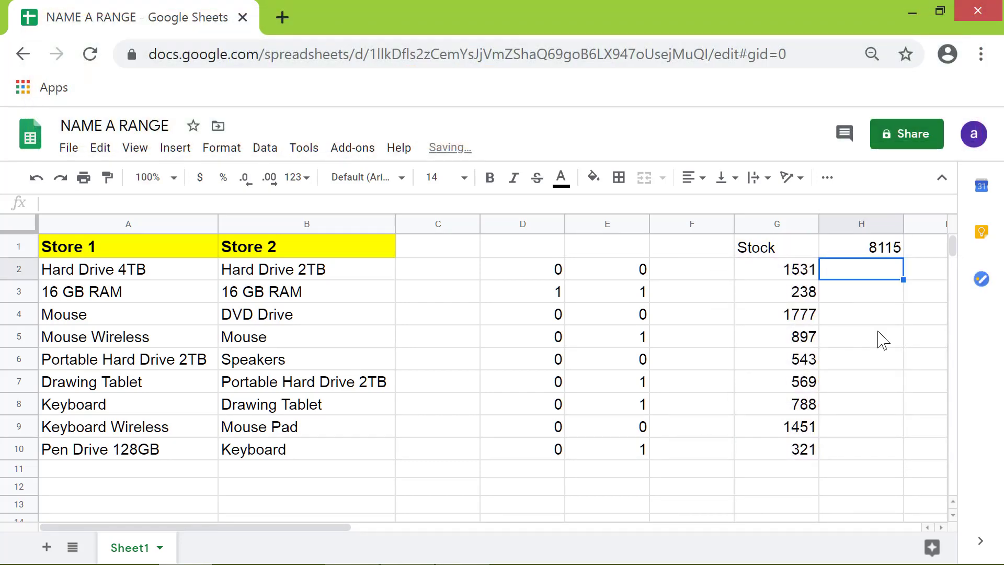